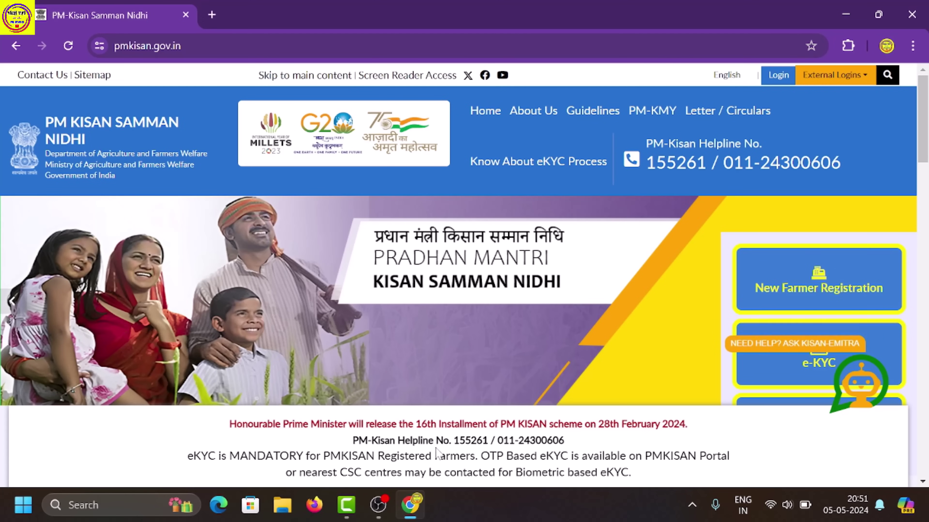
Scroll the PM-Kisan homepage down to Period Wise Payments and back to the top
scroll(436, 454, "down", 5)
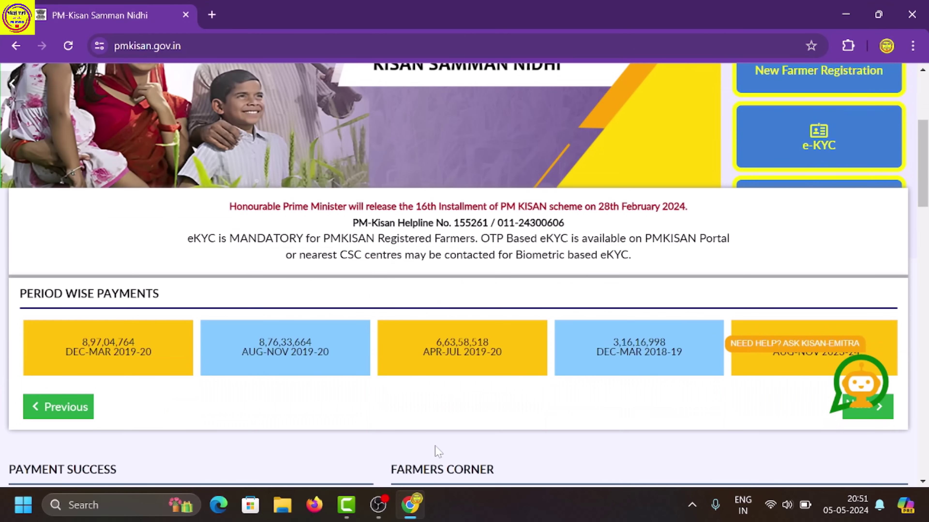
scroll(437, 452, "up", 5)
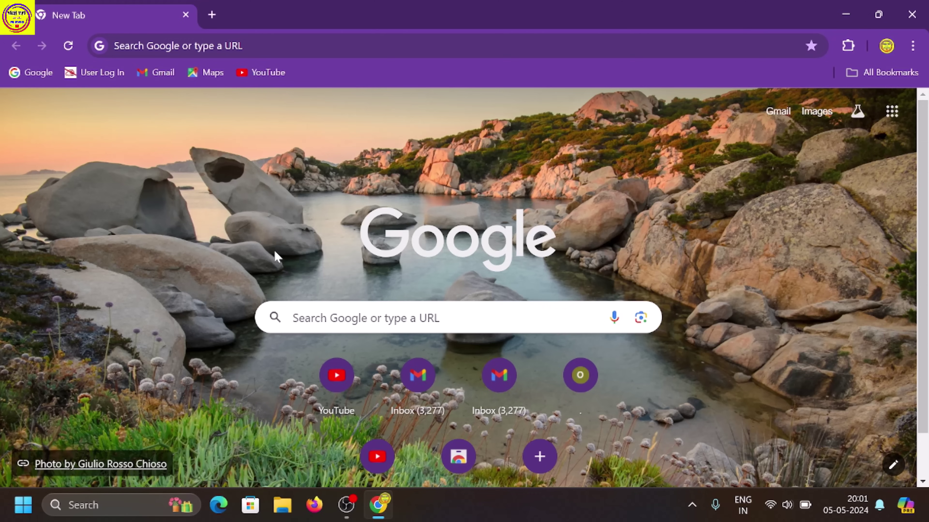
Search Google for 'pm kisan' and open the official PM-Kisan Samman Nidhi site
left_click(300, 317)
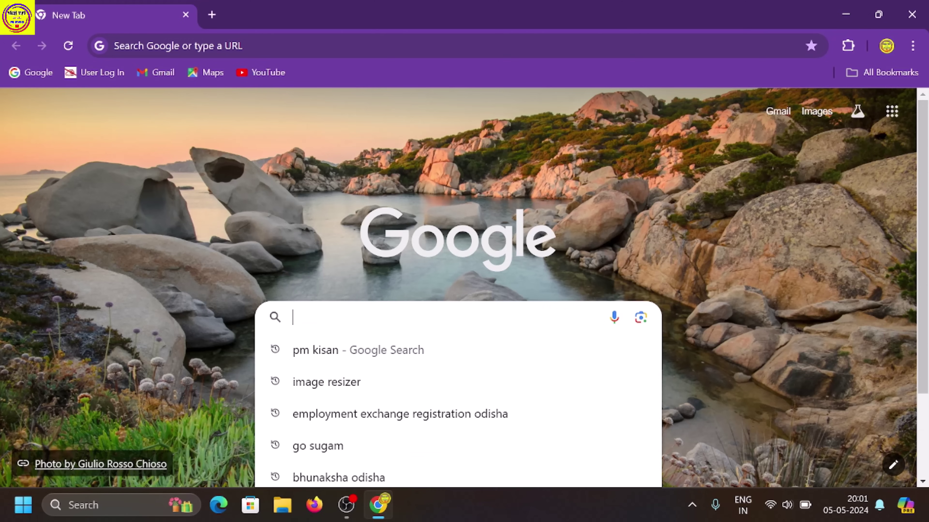
left_click(315, 358)
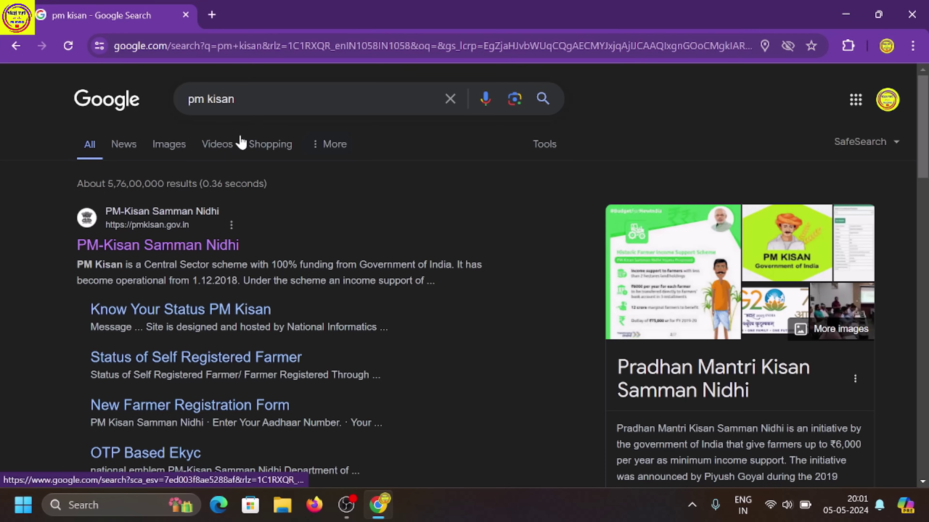
left_click(191, 252)
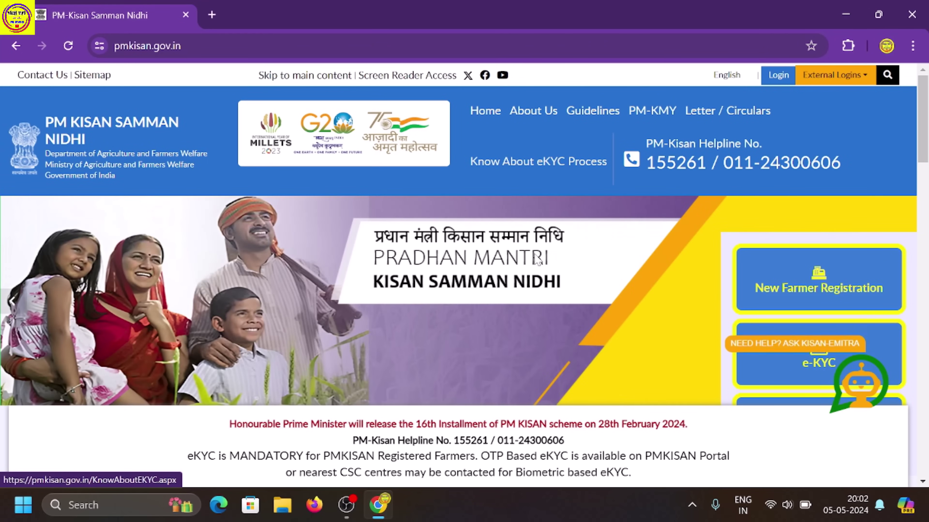
Open the New Farmer Registration form from the Farmers Corner section
scroll(539, 286, "down", 5)
scroll(539, 286, "down", 7)
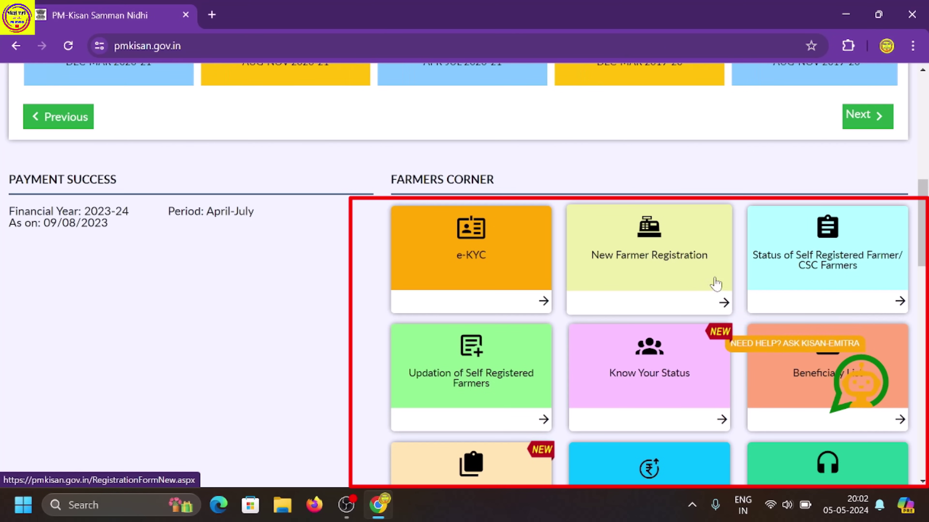
left_click(697, 272)
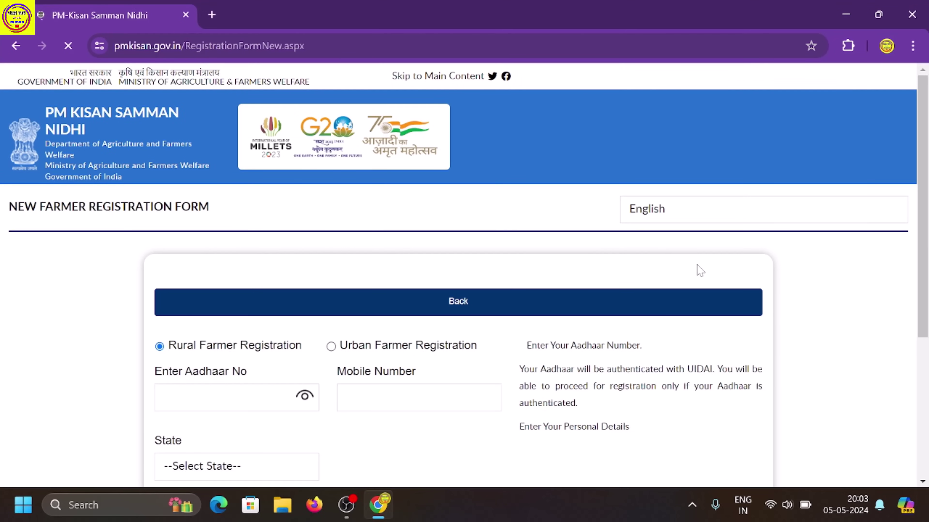
Select ODISHA as the state, enter the captcha, and request an OTP to the mobile
scroll(698, 271, "down", 1)
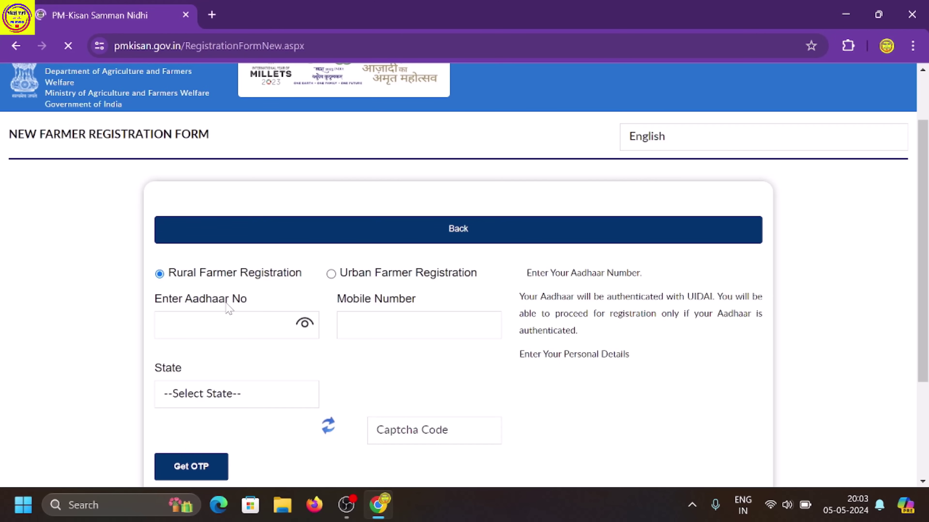
scroll(224, 302, "down", 4)
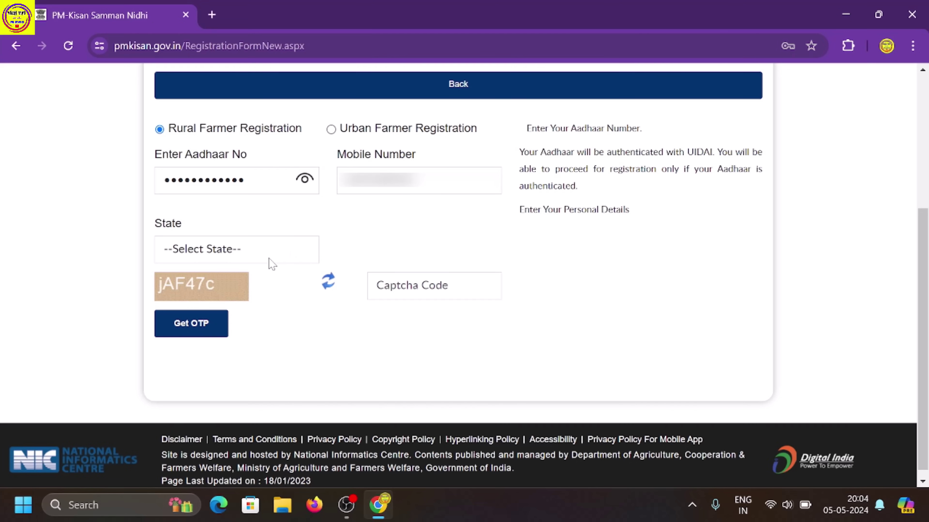
left_click(263, 253)
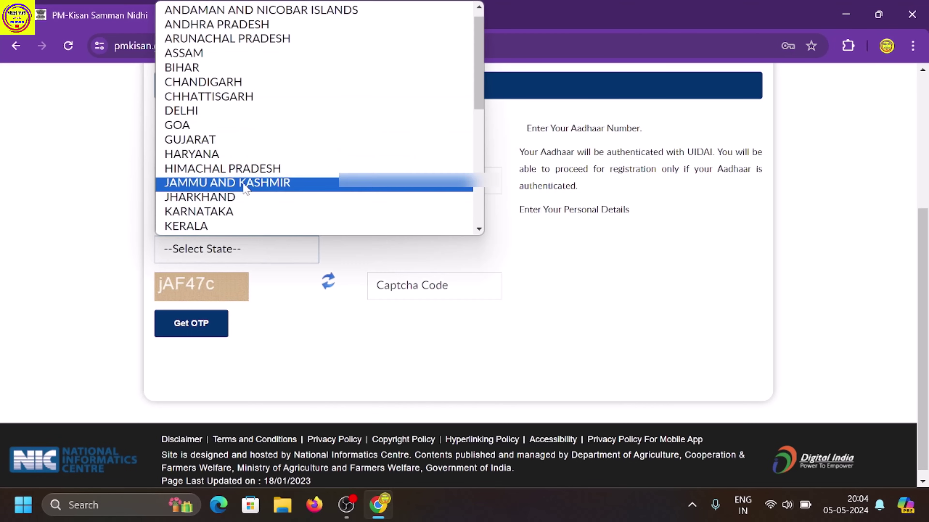
scroll(242, 168, "down", 7)
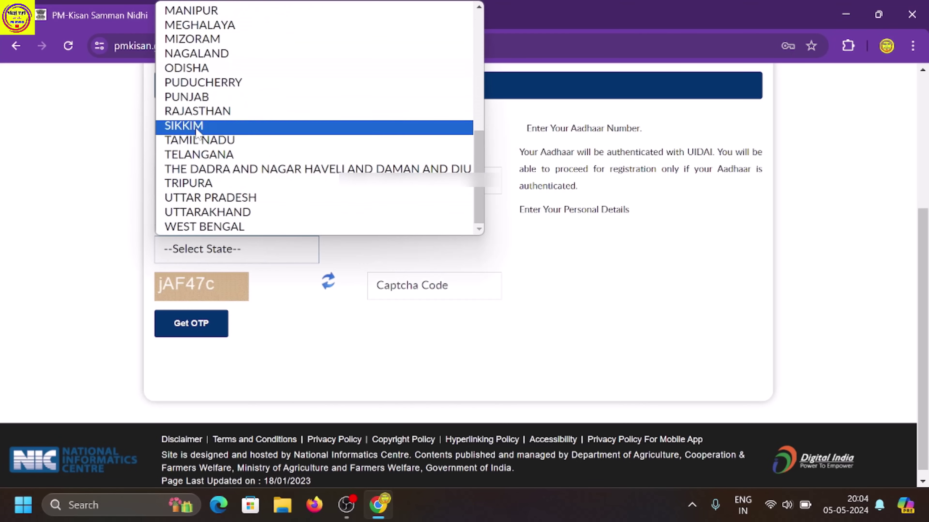
left_click(186, 68)
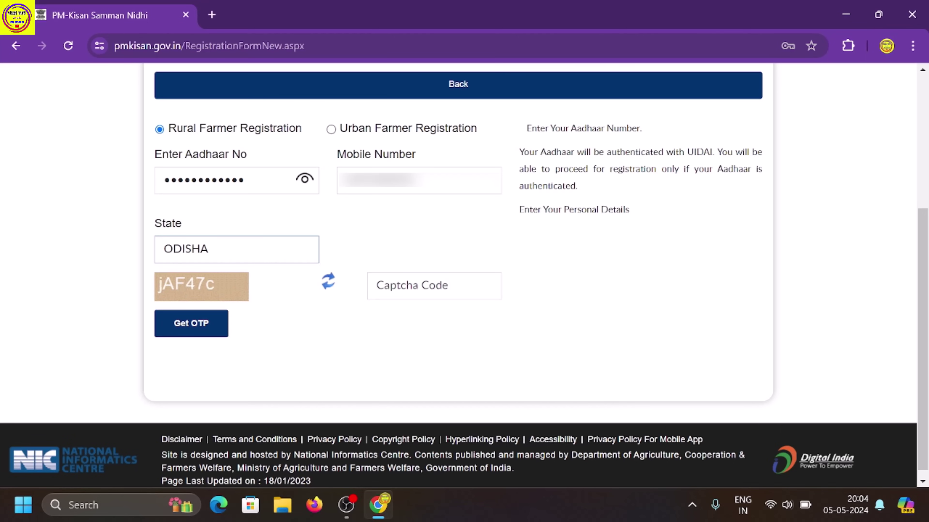
type("jAF47c")
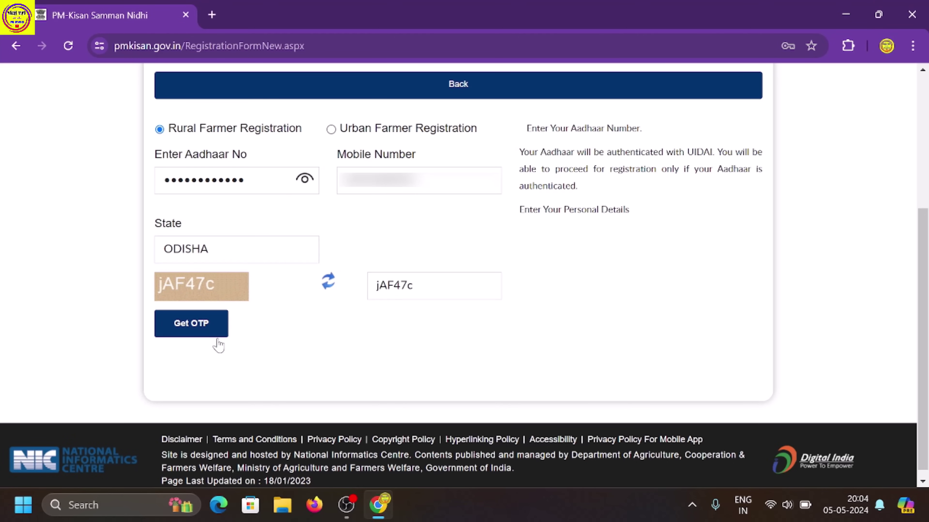
left_click(210, 335)
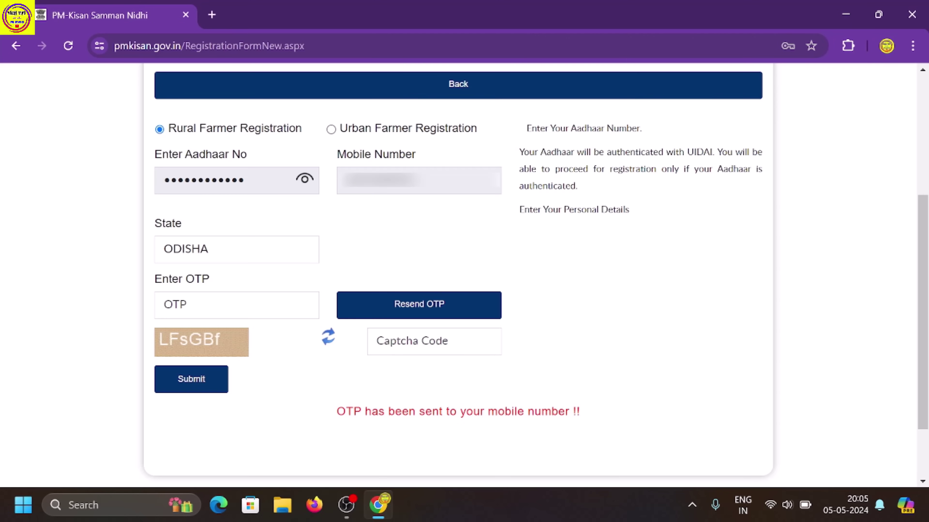
Enter the mobile OTP and captcha, then submit them
left_click(219, 305)
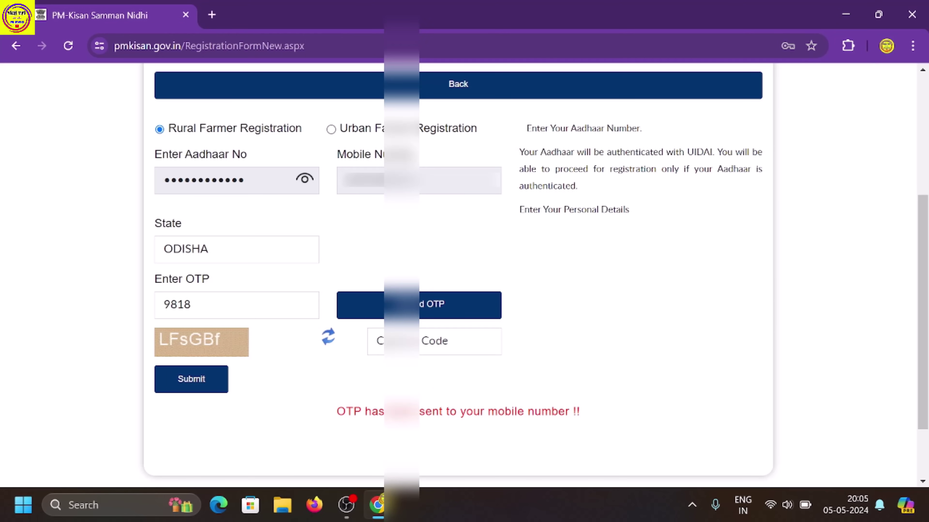
type("LFsGBf")
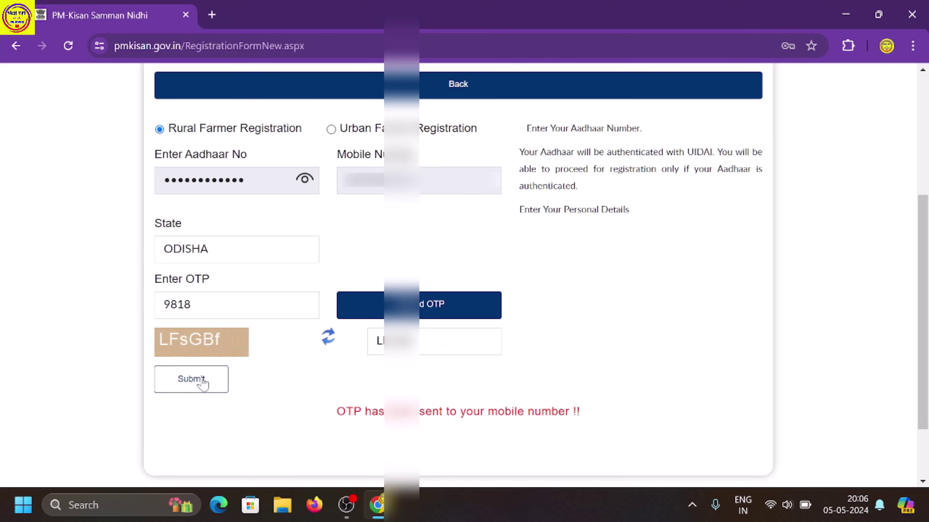
left_click(204, 383)
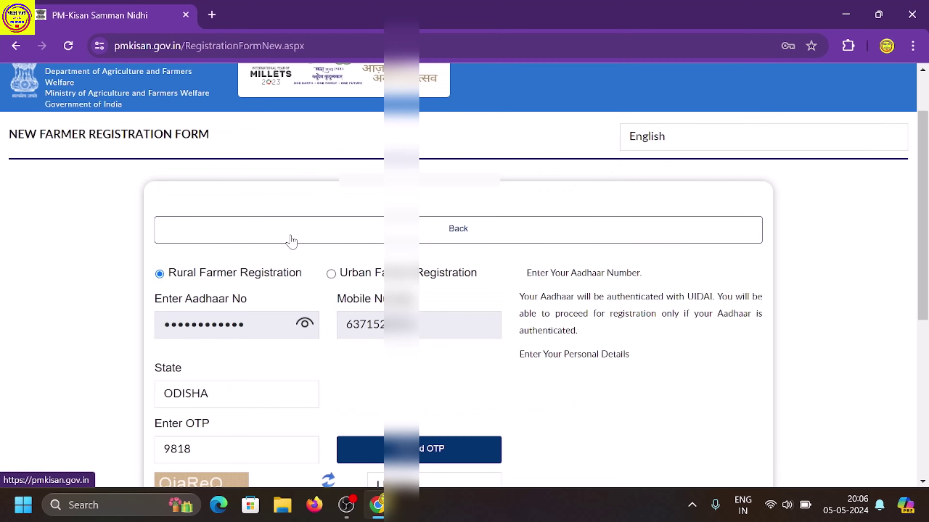
Enter the Aadhaar OTP and captcha, then verify the Aadhaar OTP
left_click(306, 326)
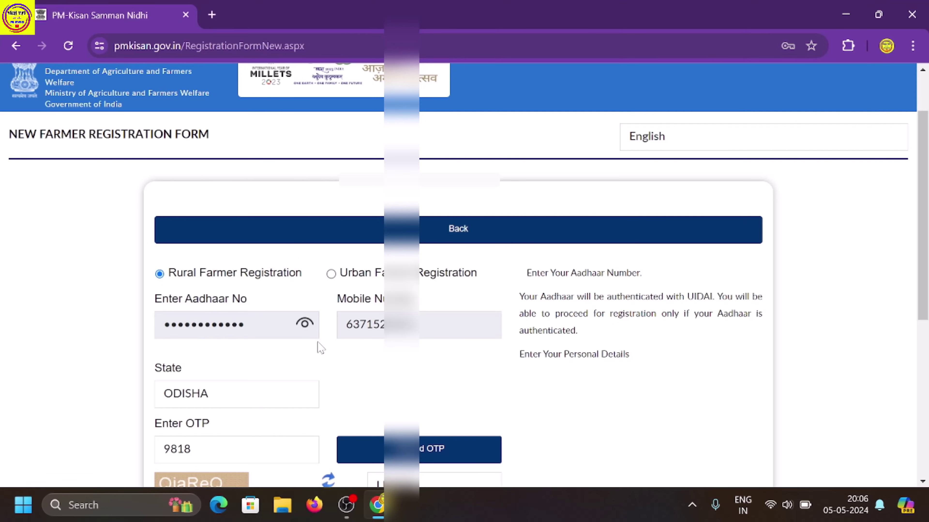
scroll(314, 348, "down", 5)
scroll(315, 351, "down", 2)
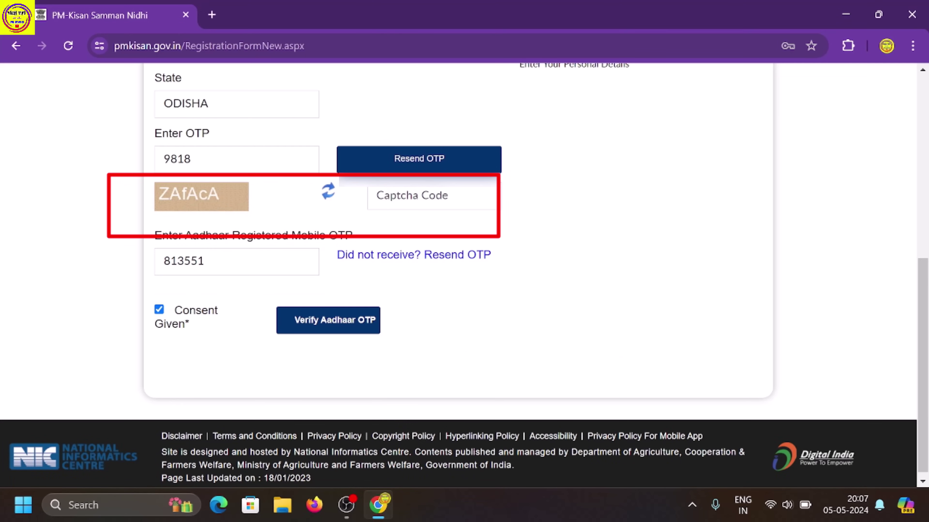
type("ZAfAcA")
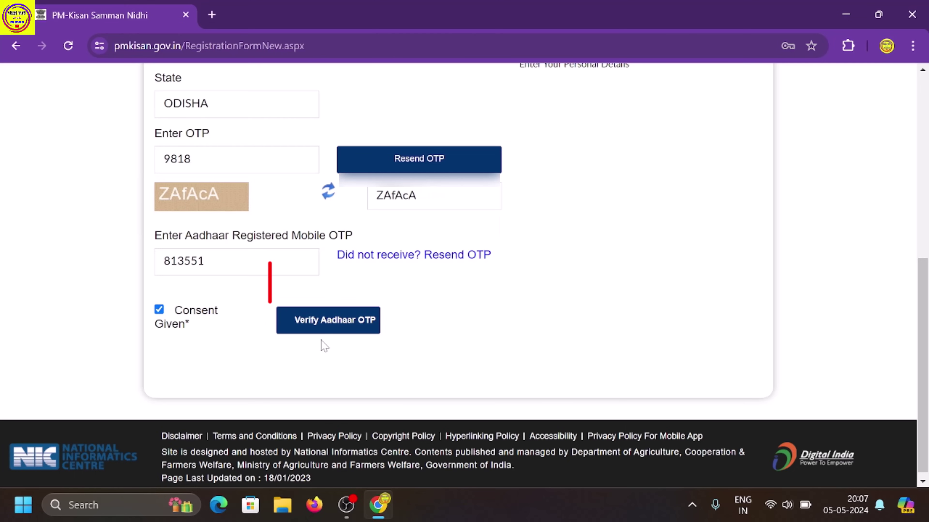
left_click(326, 322)
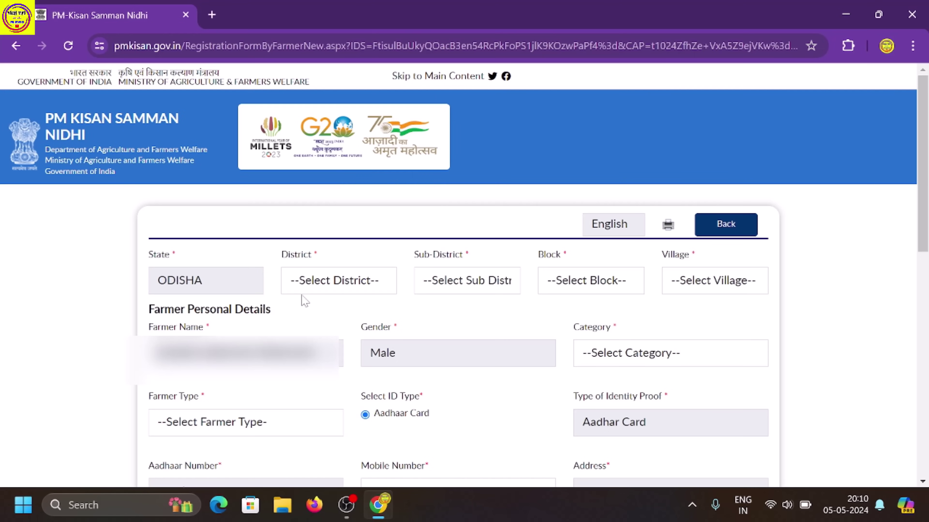
Set district JAGATSINGHAPUR, sub-district Balikuda, block BALIKUDA and village Sunadhar
left_click(329, 291)
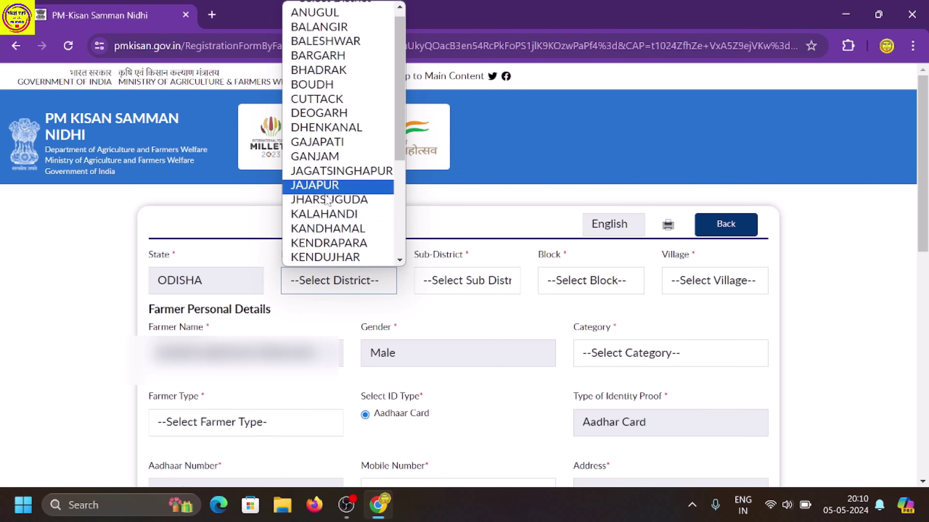
left_click(328, 171)
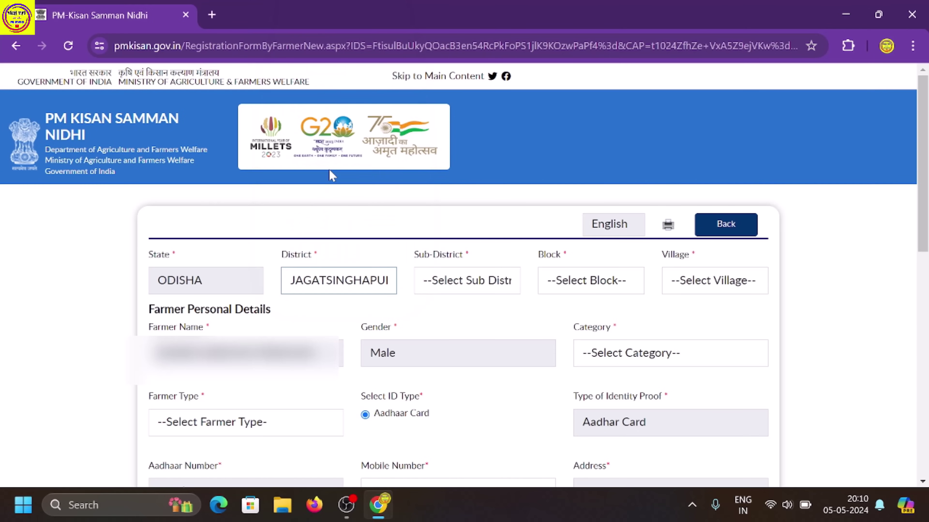
left_click(454, 291)
left_click(466, 329)
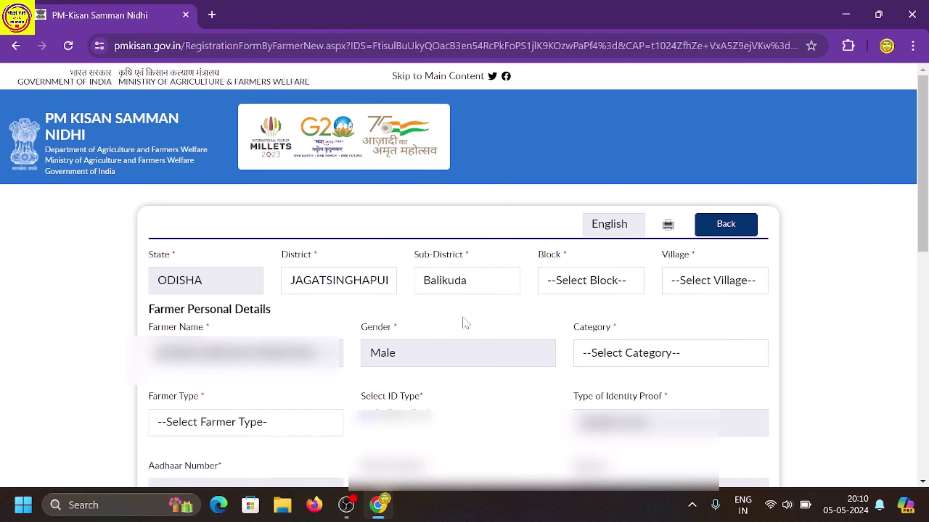
left_click(554, 283)
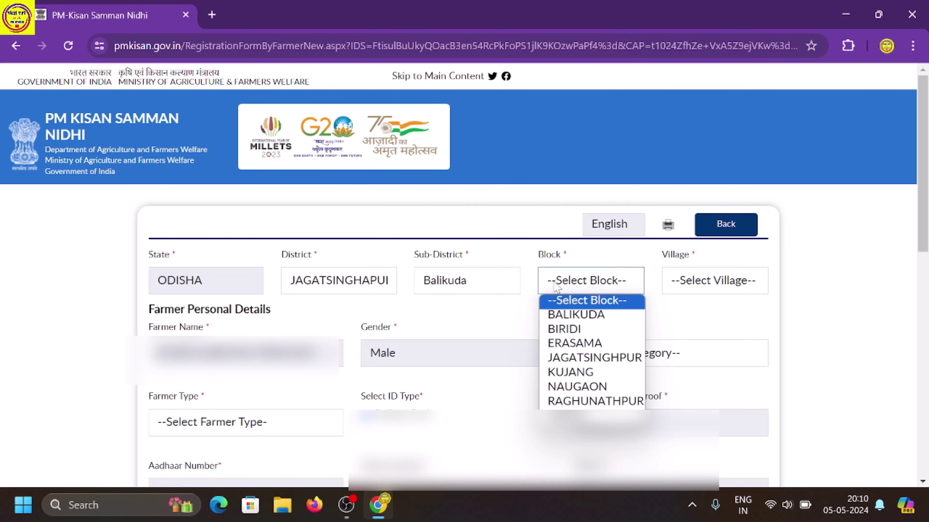
left_click(596, 316)
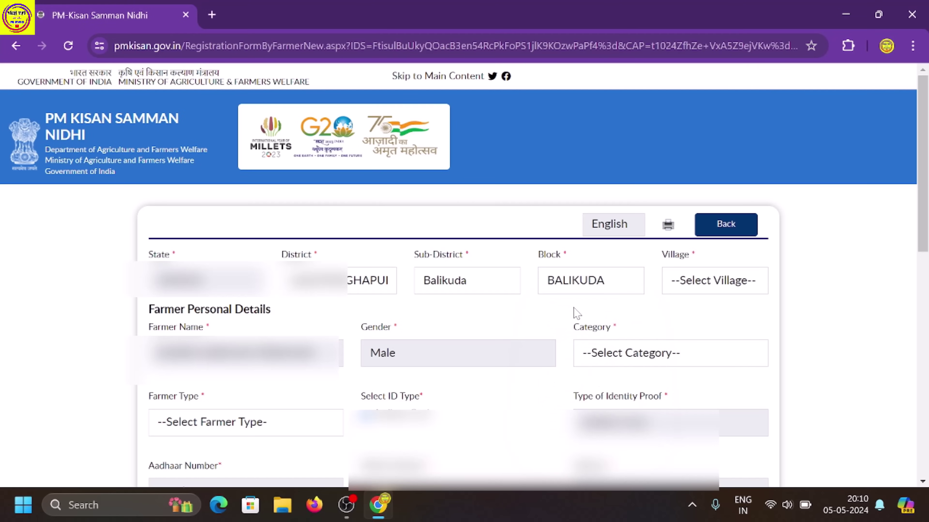
left_click(678, 289)
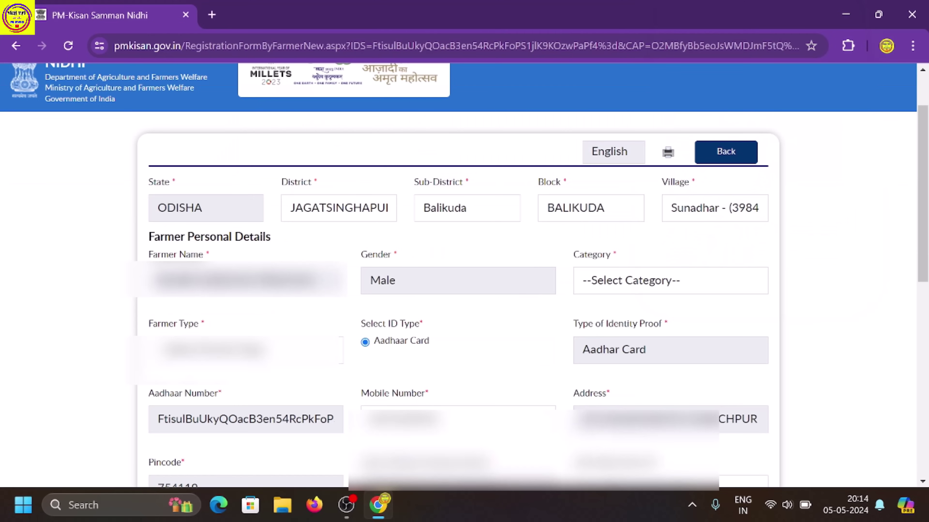
left_click_drag(148, 237, 284, 248)
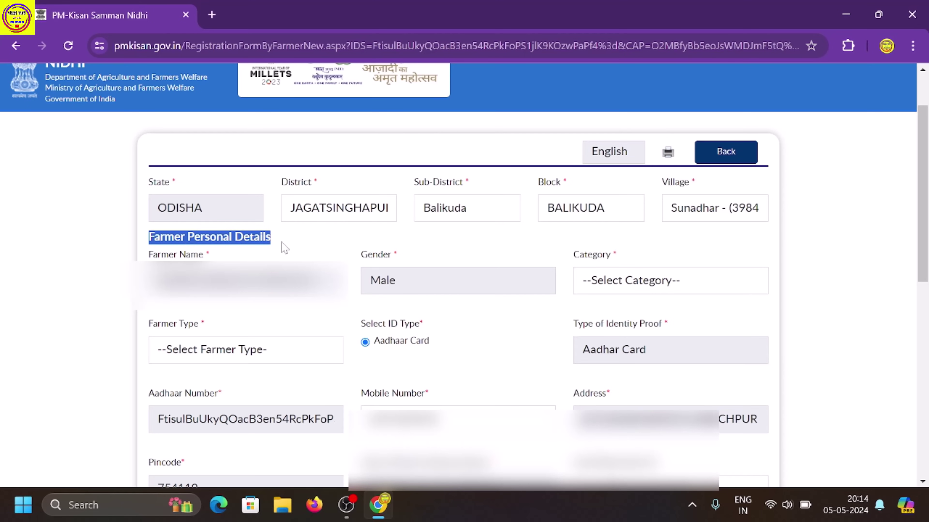
left_click(284, 281)
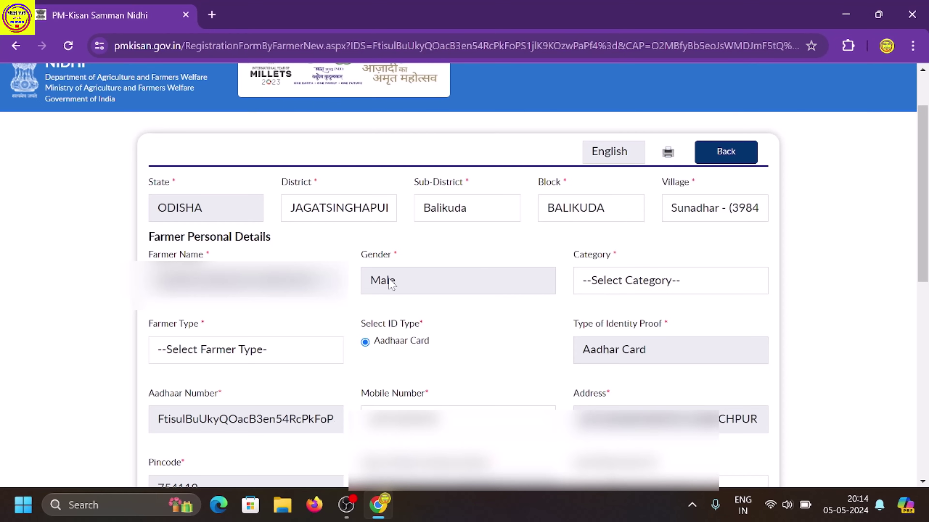
Set category to General/Others and farmer type to Small (1-2Ha)
left_click(653, 284)
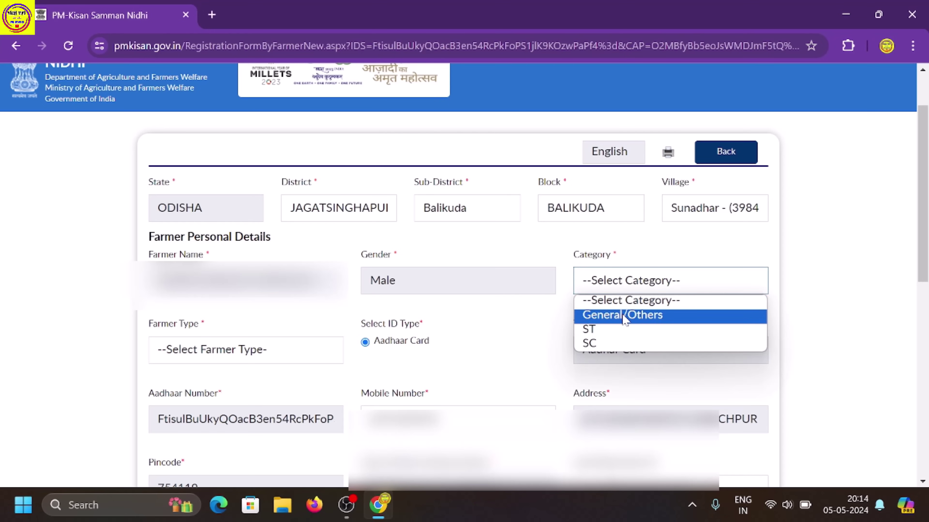
left_click(644, 315)
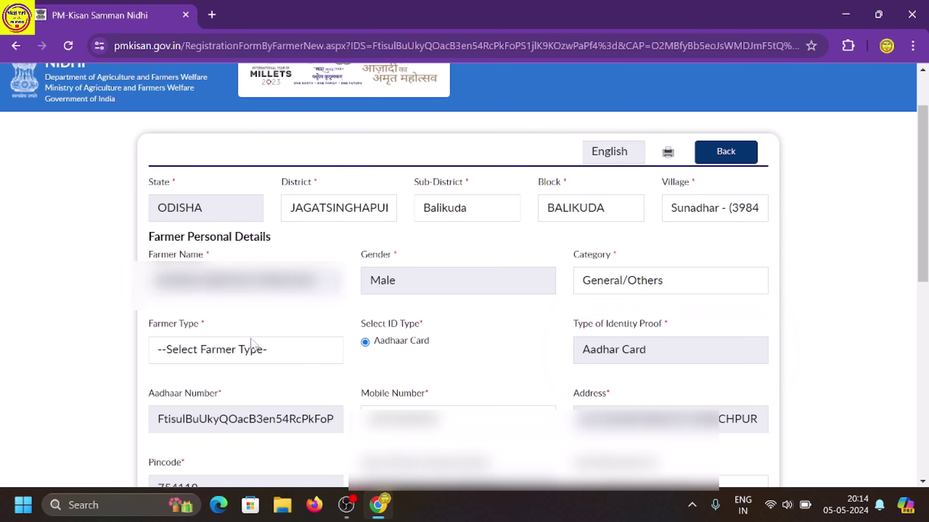
left_click(250, 355)
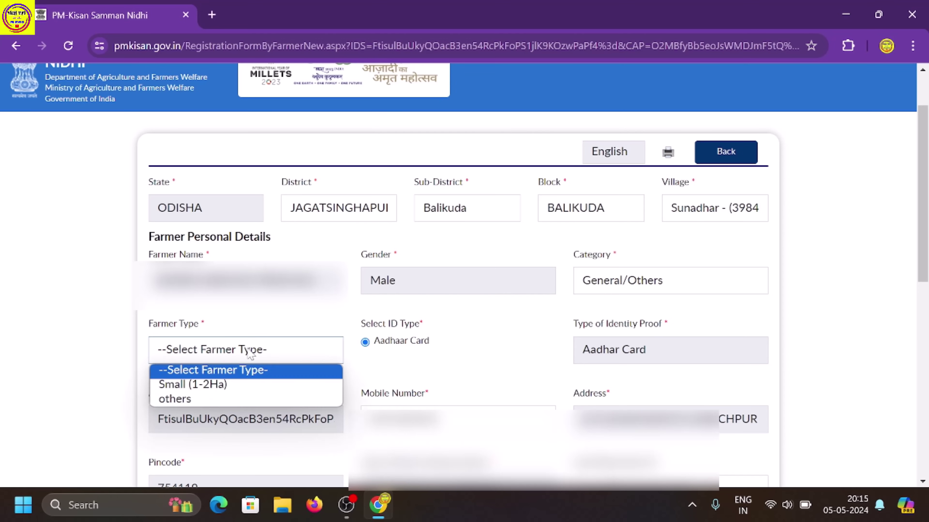
left_click(226, 392)
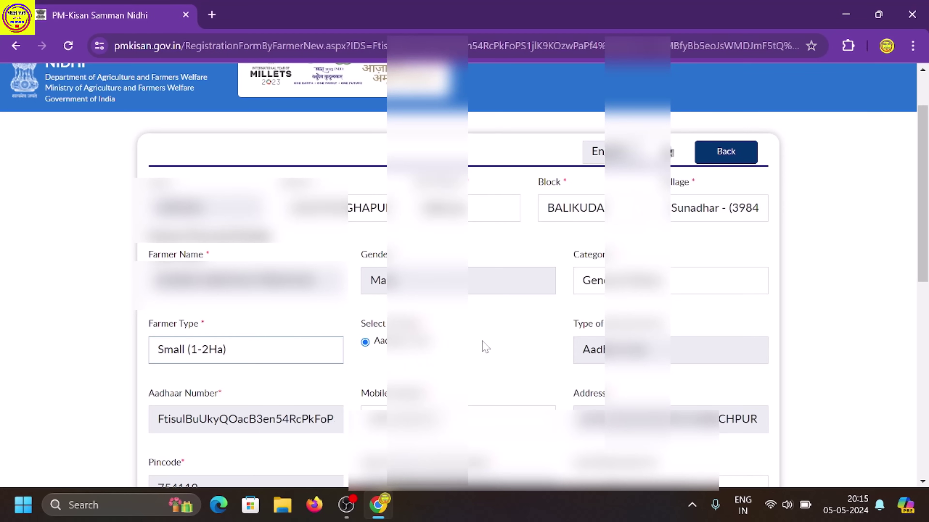
scroll(541, 335, "down", 2)
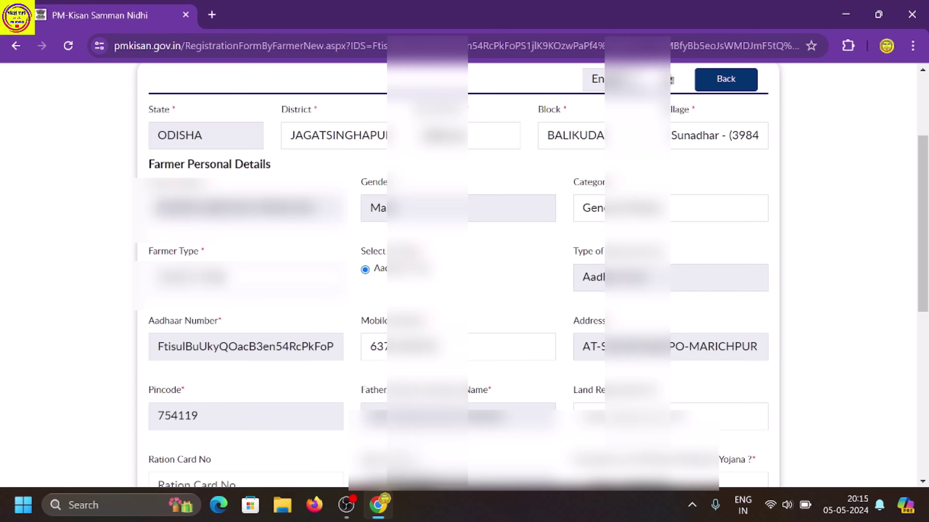
scroll(474, 369, "down", 3)
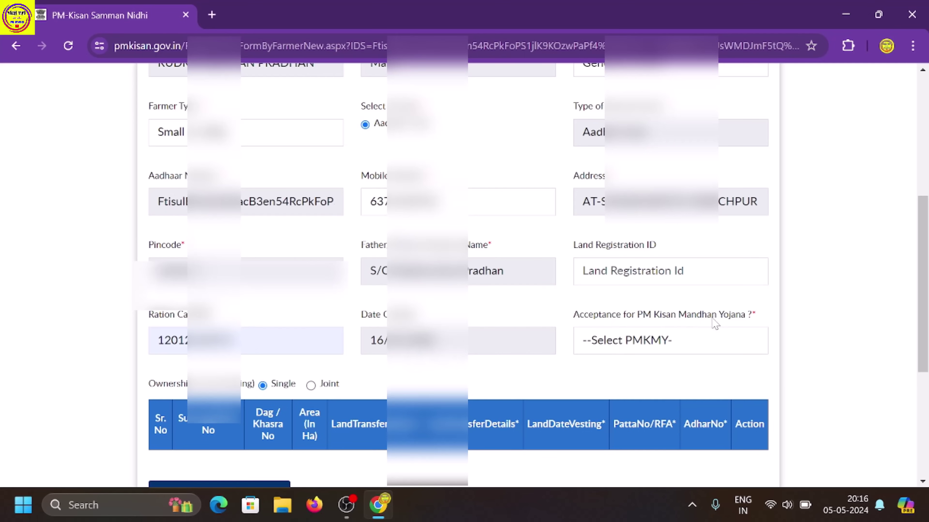
Answer No for PM Kisan Mandhan Yojana acceptance and move down to the land table
left_click(720, 344)
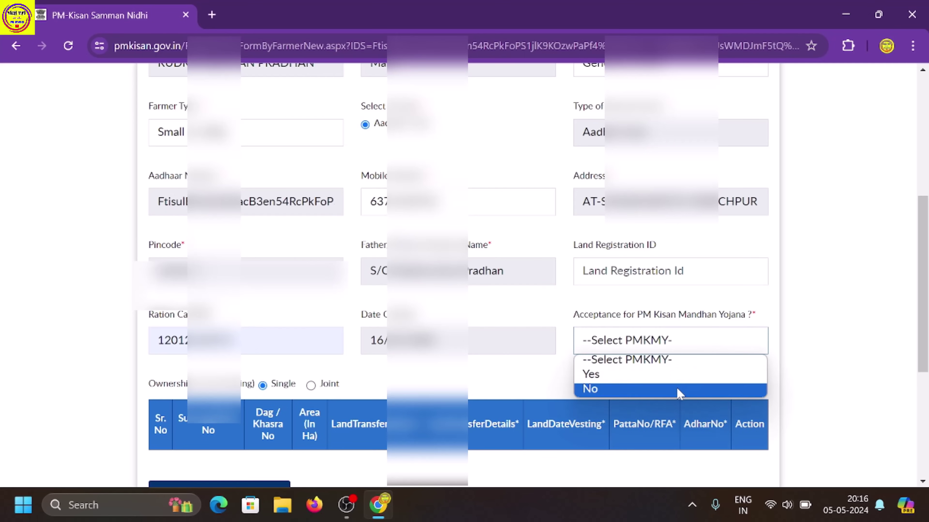
left_click(677, 394)
scroll(489, 317, "down", 3)
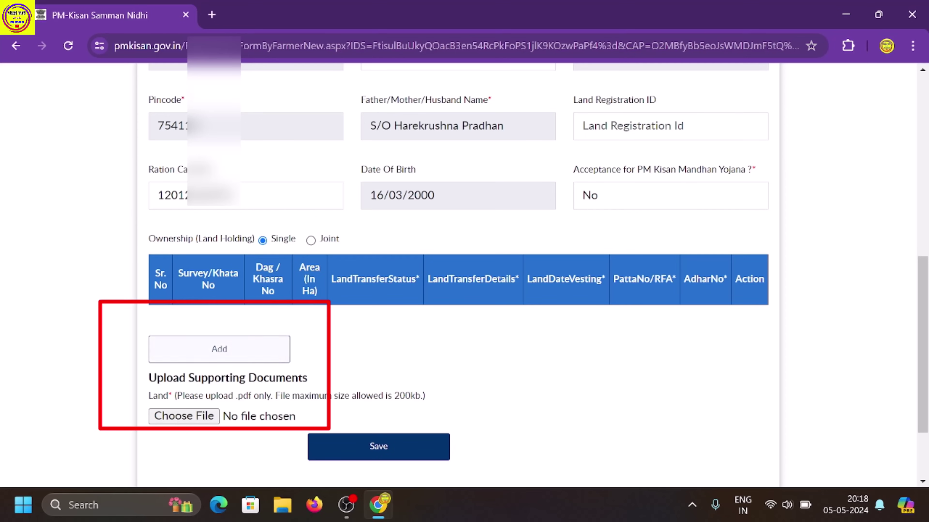
Add a land record with Dag / Khasra No 1260
left_click(252, 354)
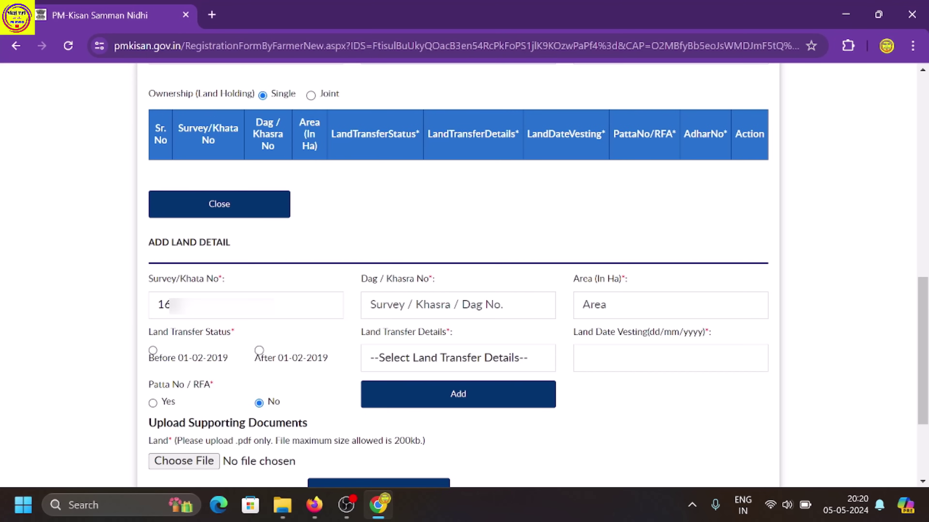
type("1260")
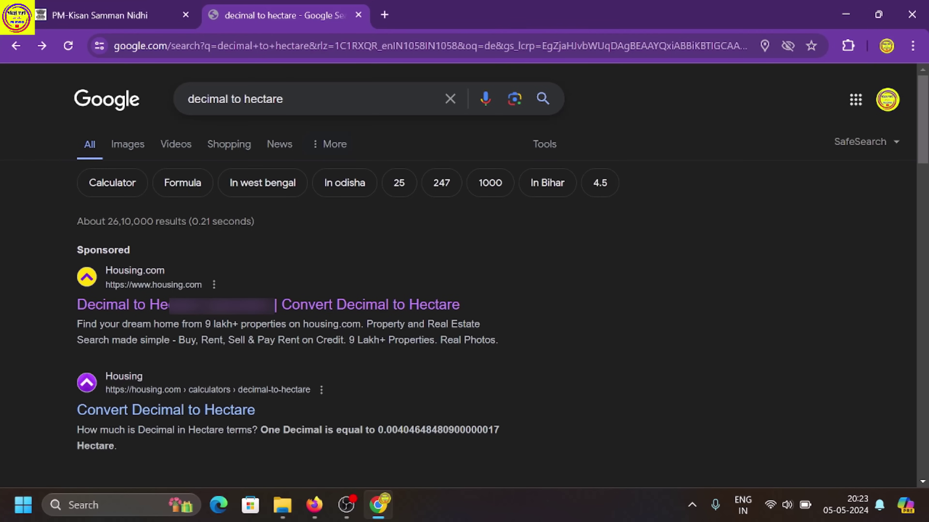
Open the Housing.com decimal-to-hectare calculator and select Odisha as the state
left_click(167, 315)
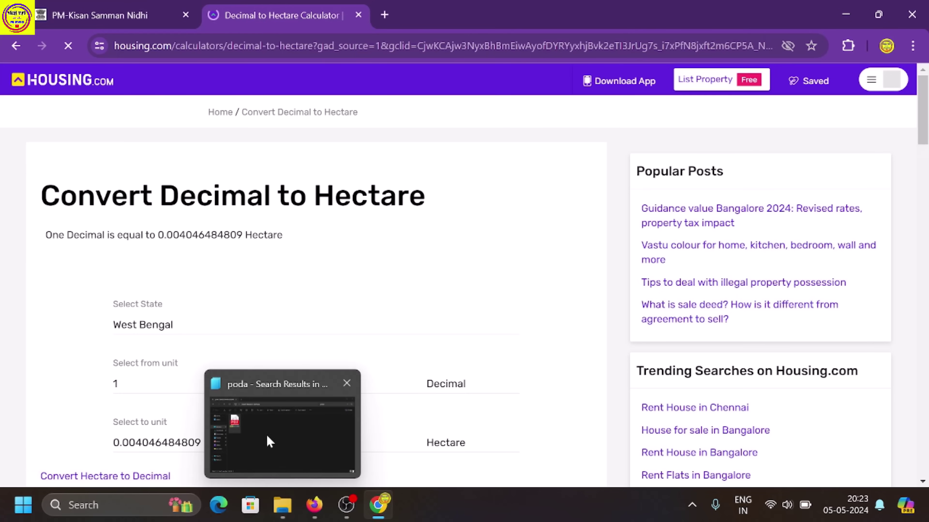
left_click(157, 323)
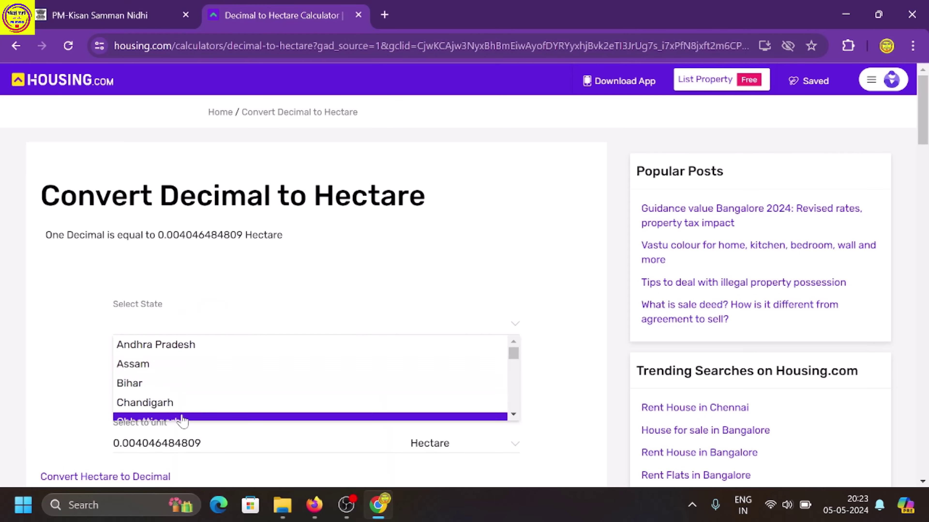
scroll(177, 412, "down", 2)
scroll(161, 389, "down", 1)
scroll(158, 386, "down", 5)
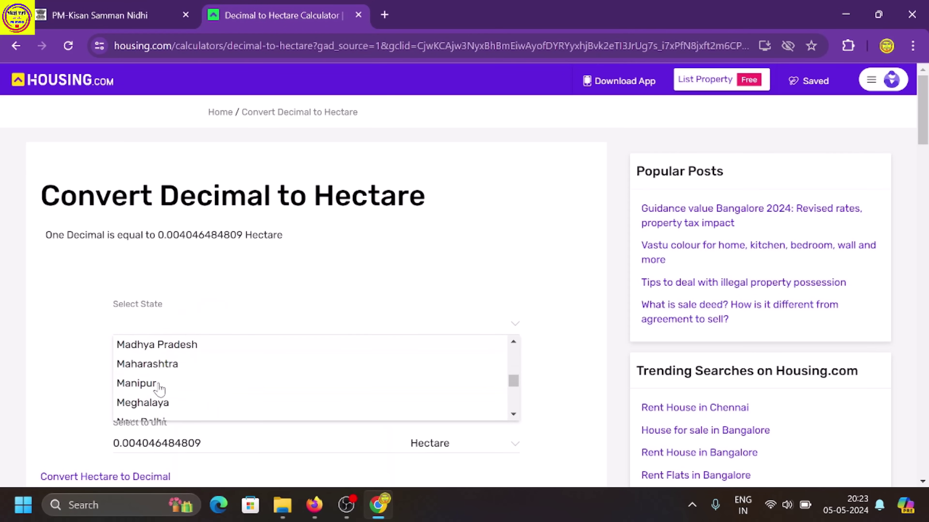
left_click(152, 375)
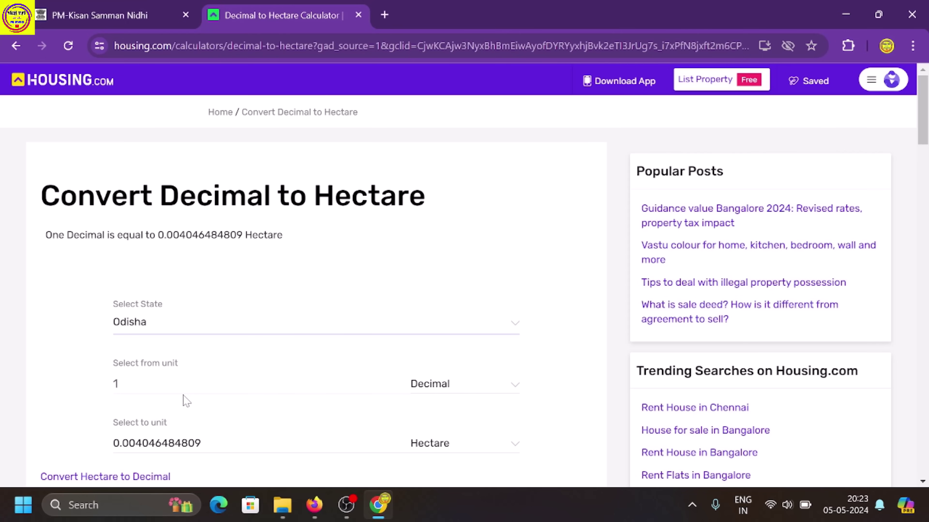
Convert 8700 decimal to 35.2044178383 hectares and copy the result
left_click(121, 383)
key("BackSpace")
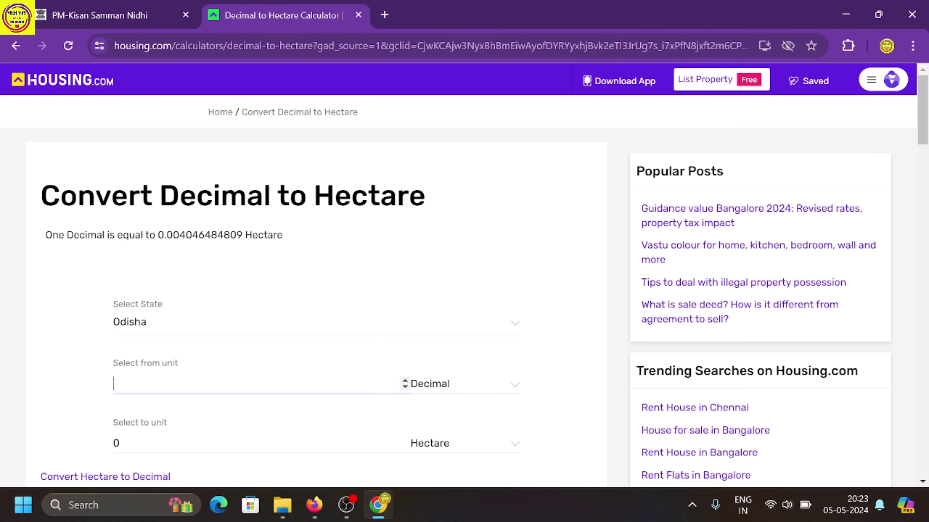
type("8700")
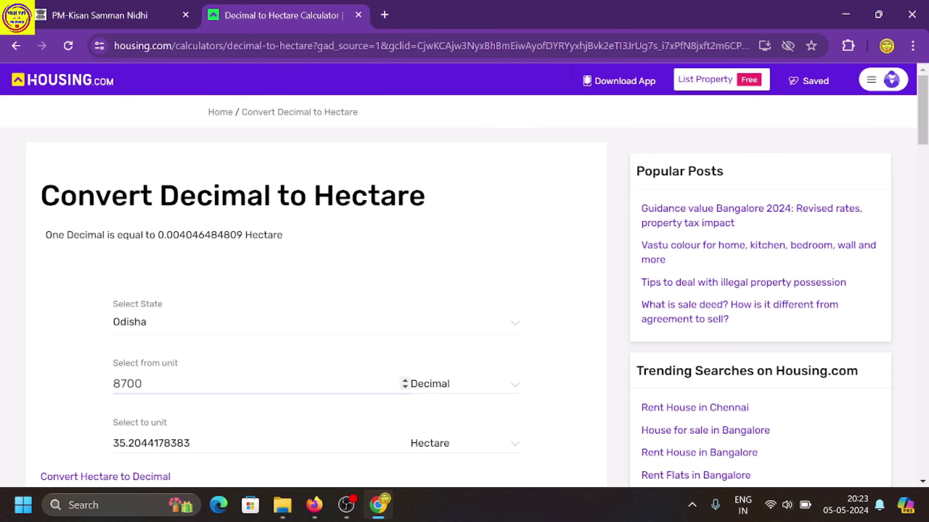
scroll(197, 411, "down", 2)
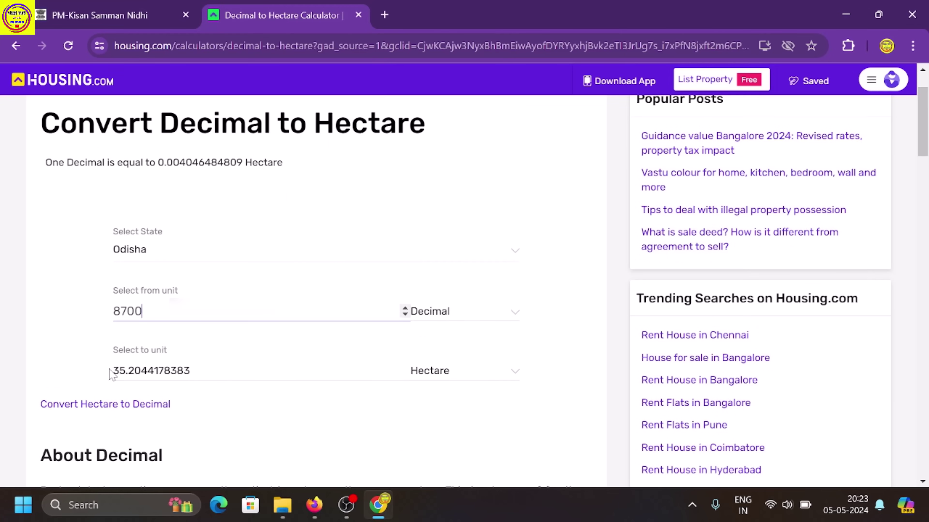
left_click_drag(107, 374, 212, 377)
key("ctrl+c")
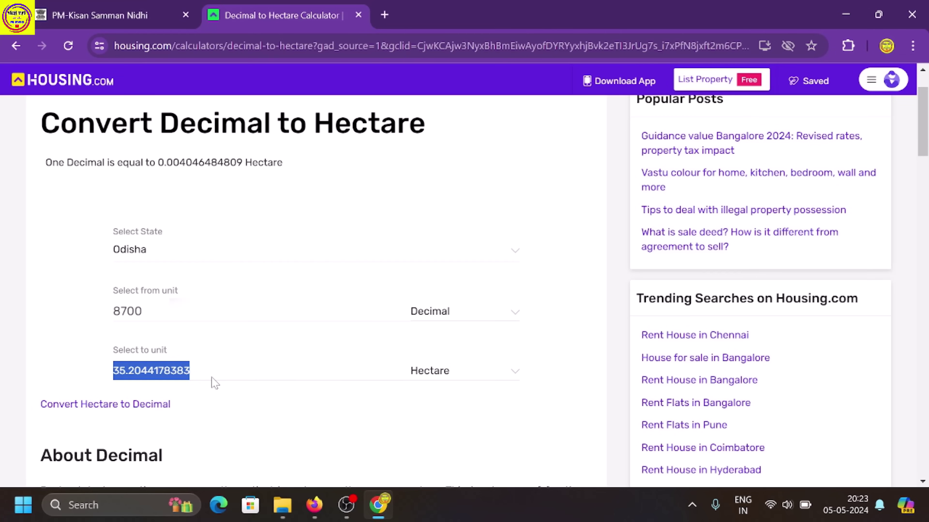
left_click(106, 15)
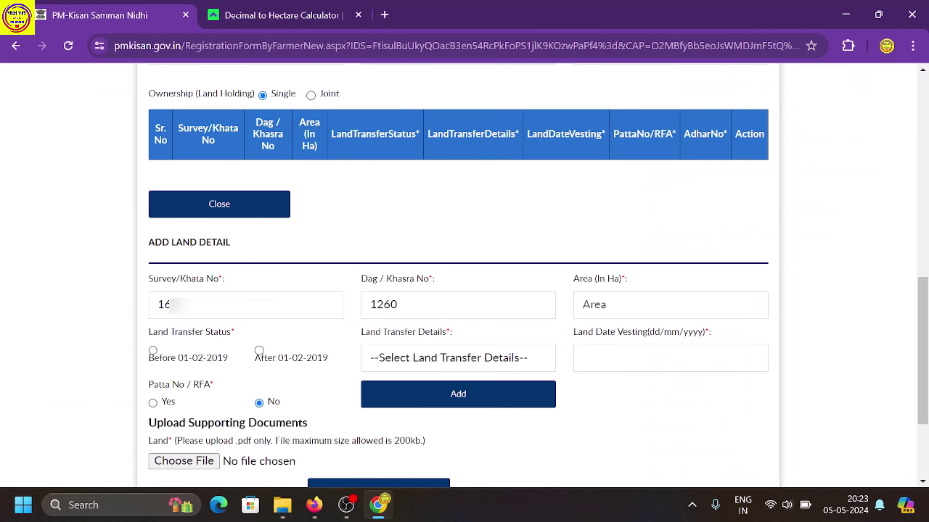
Enter 35.2044178383 Ha as the land area and set Land Transfer Details to Purchase of Land
left_click(583, 306)
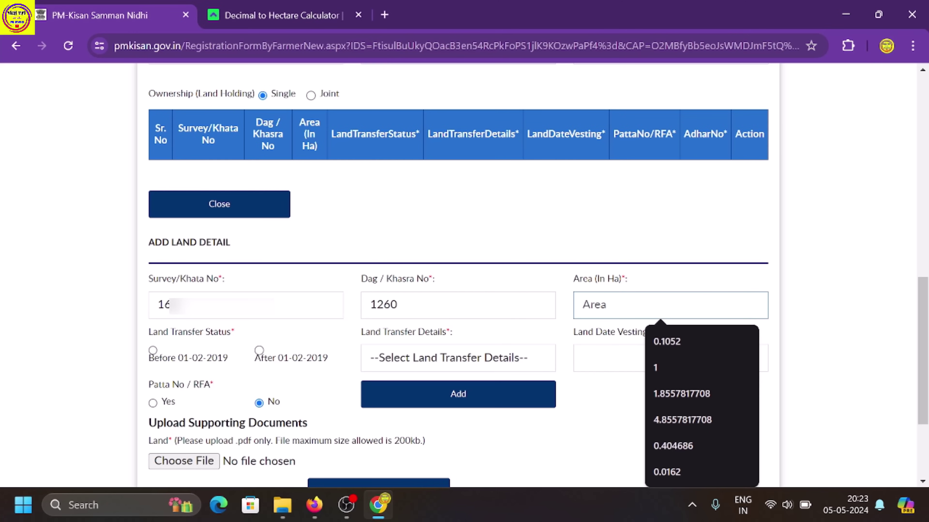
key("ctrl+v")
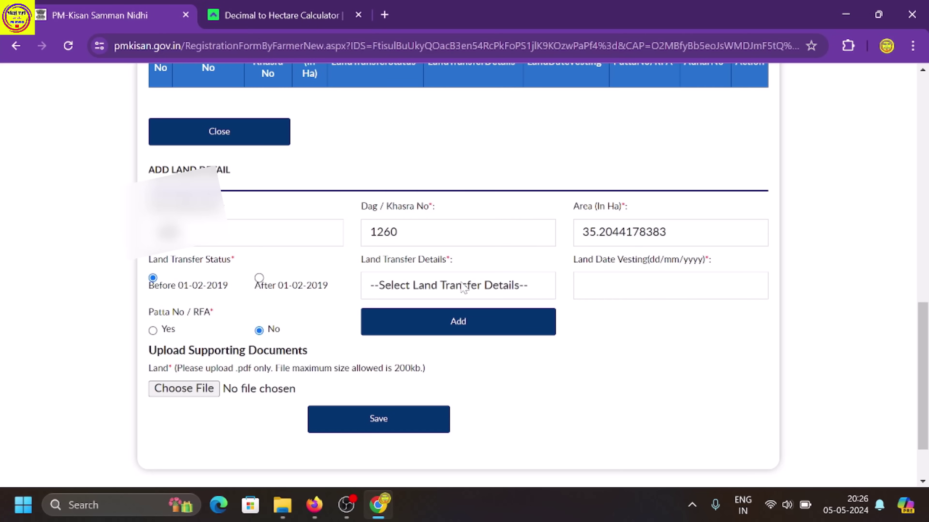
left_click(461, 291)
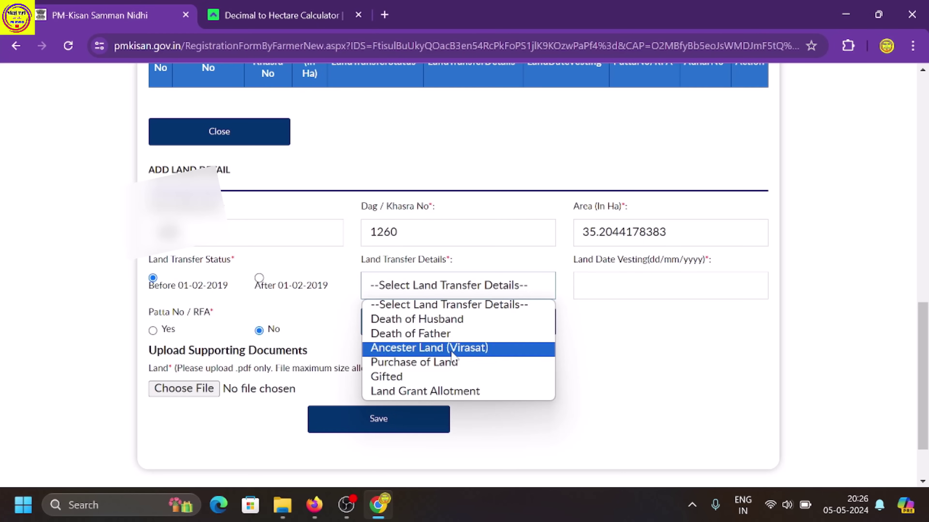
left_click(437, 362)
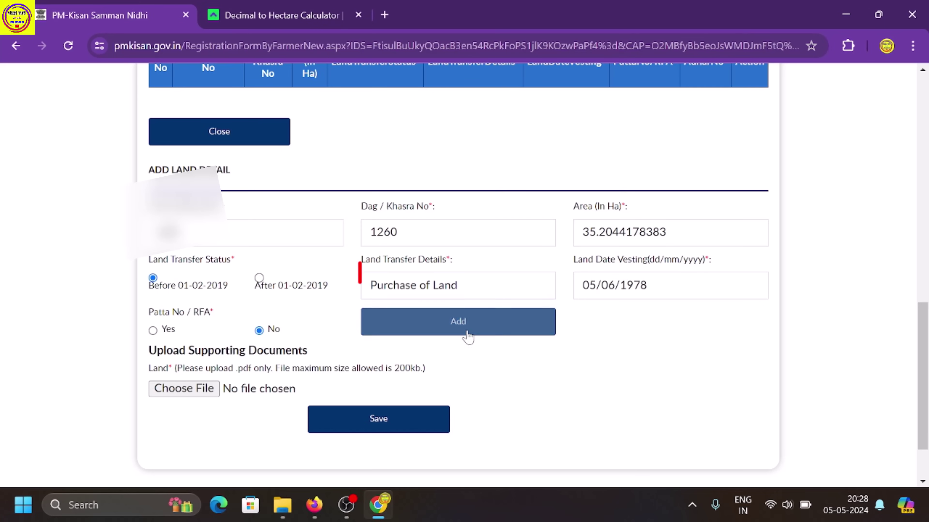
Add the new plot as a row in the land holding table, then close the Add Land Detail form
left_click(481, 329)
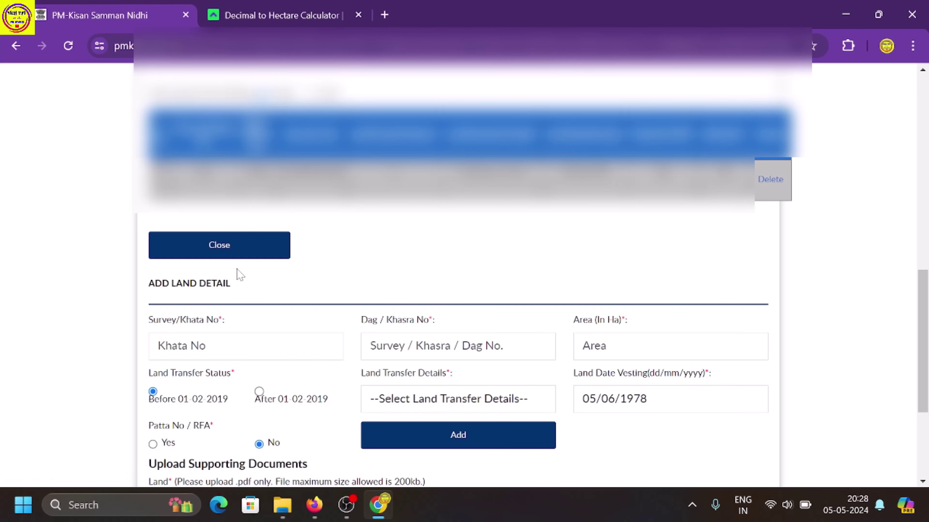
scroll(343, 244, "down", 2)
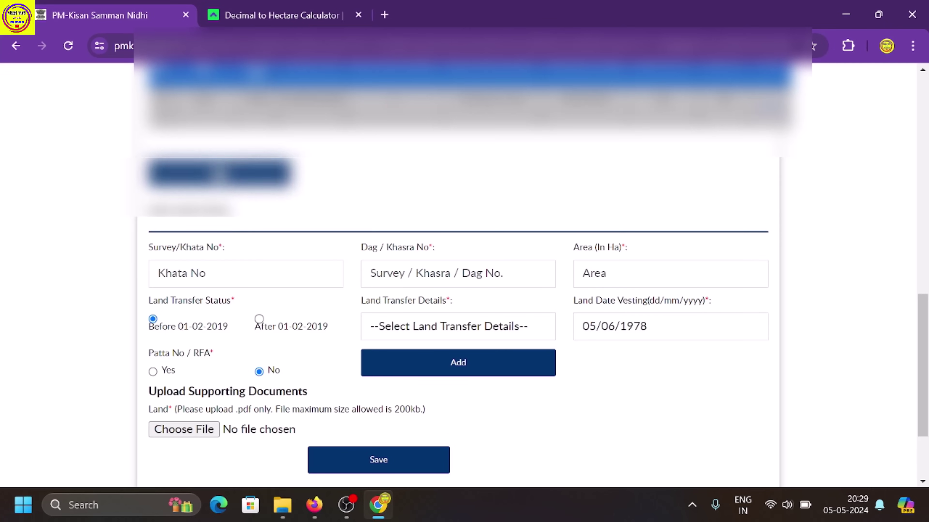
left_click(226, 177)
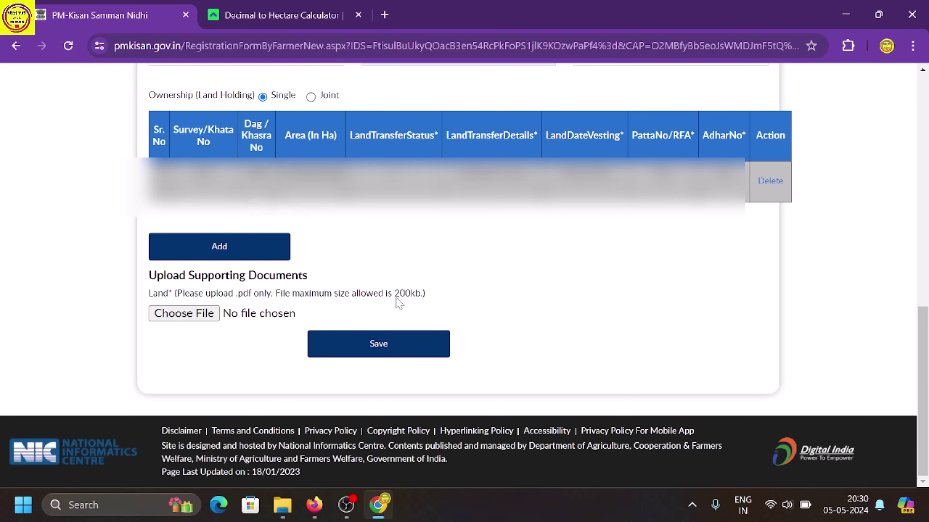
Choose the land document PDF under Upload Supporting Documents
left_click_drag(395, 297, 417, 300)
left_click(418, 321)
left_click(202, 314)
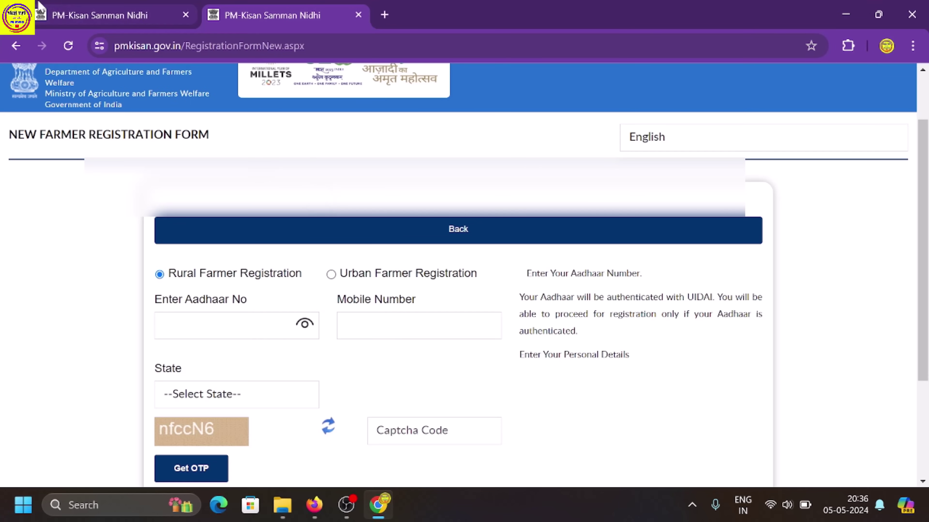
Return to the portal home page and open Status of Self Registered Farmer under Farmers Corner
left_click(17, 44)
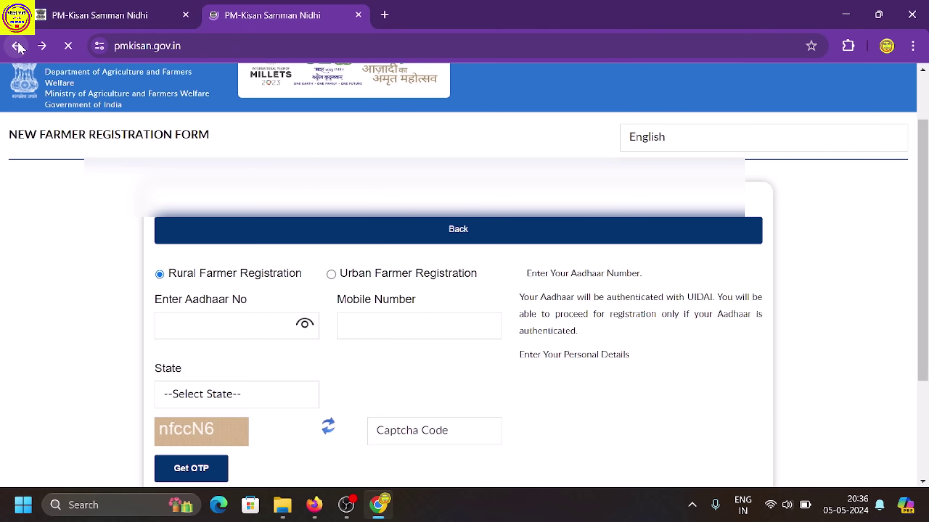
scroll(537, 257, "down", 10)
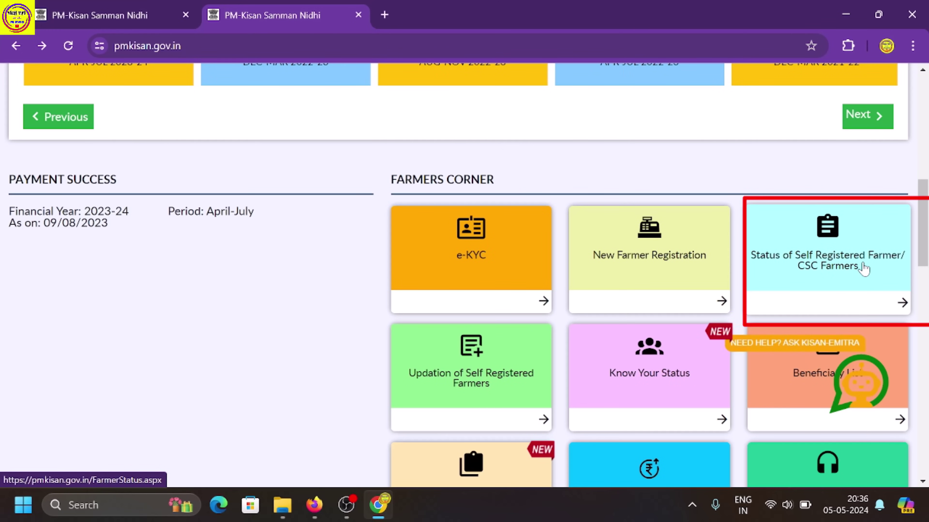
left_click(852, 267)
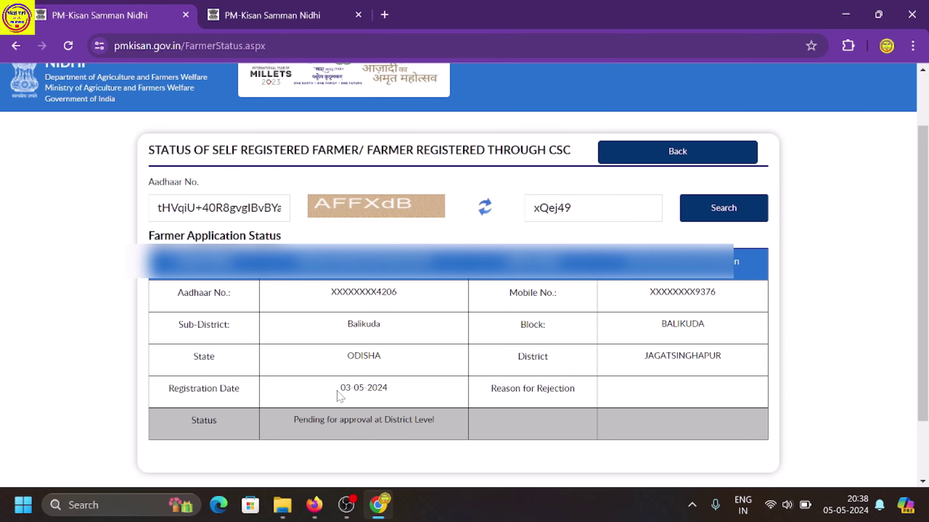
double_click(343, 391)
left_click_drag(350, 390, 394, 390)
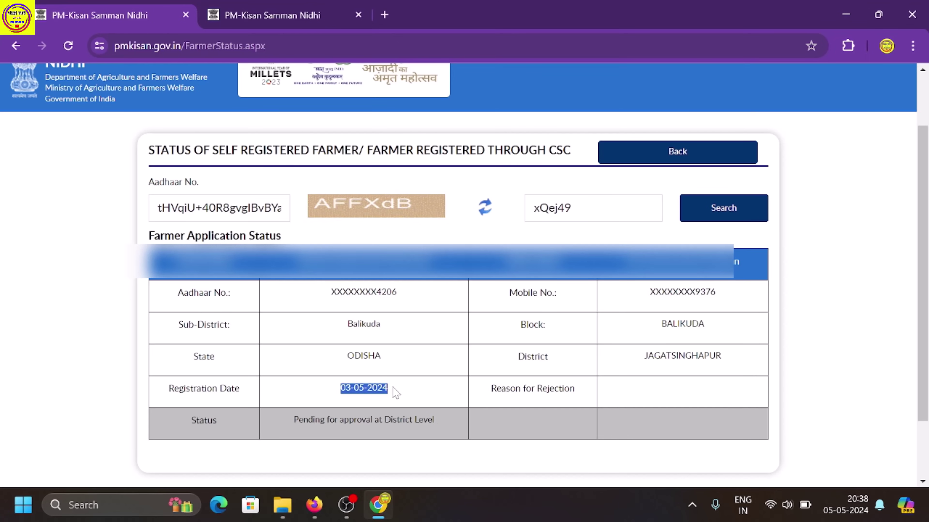
left_click(396, 394)
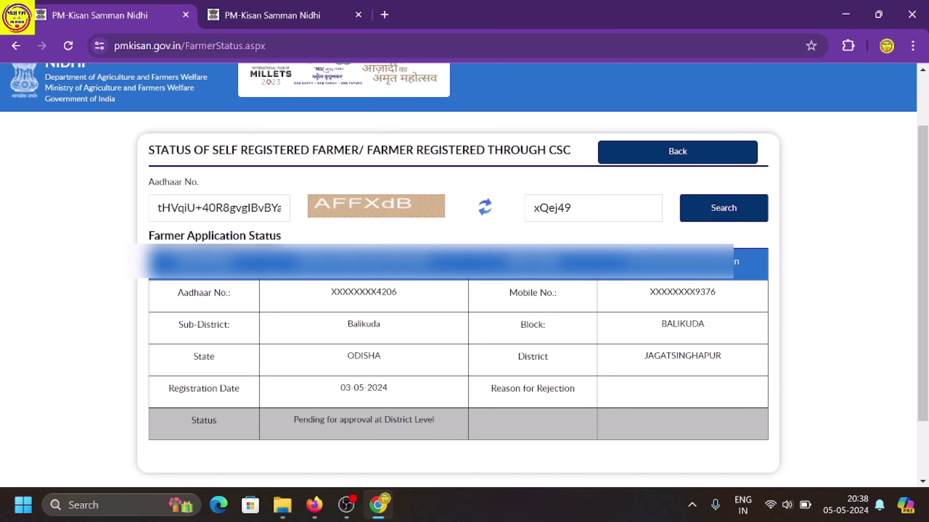
left_click_drag(293, 420, 427, 420)
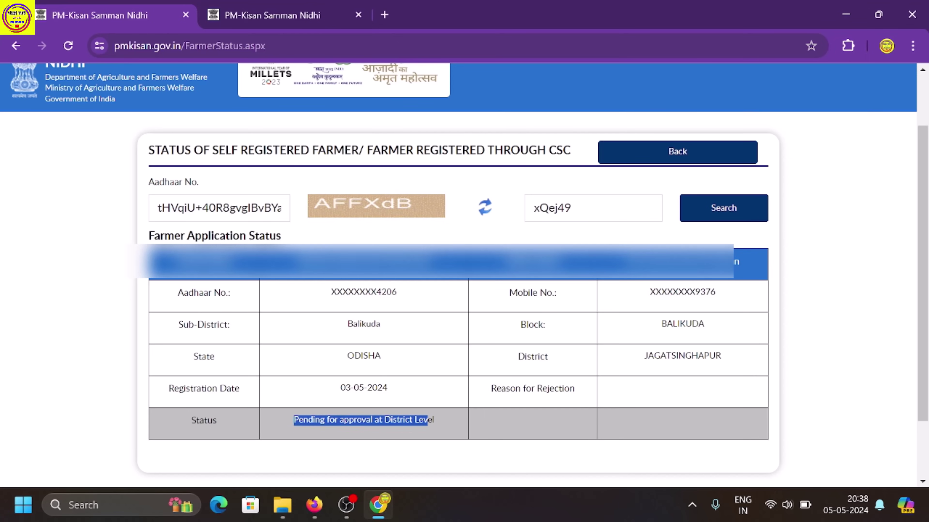